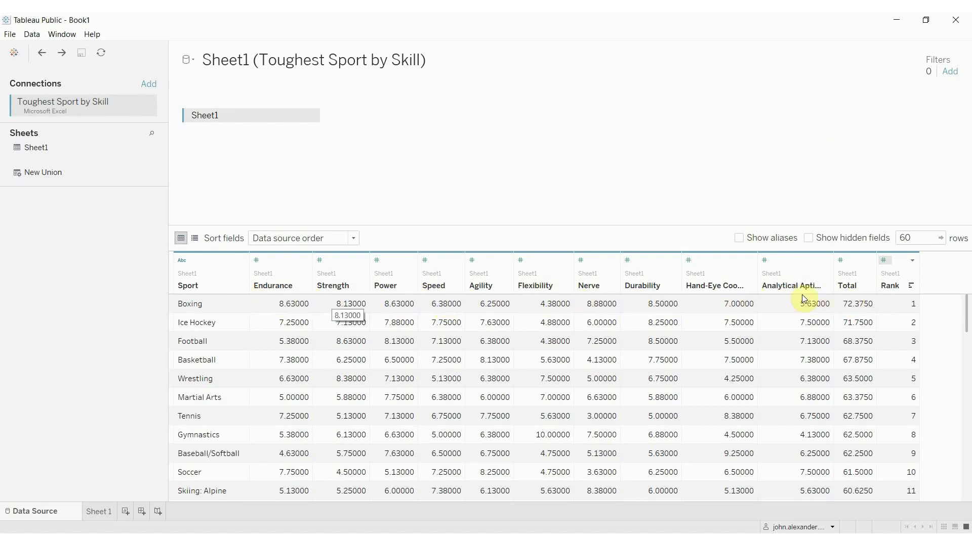
Step: Pivot the columns Endurance through Analytical Aptitude into Pivot Field Names and Pivot Field Values rows
click(795, 271)
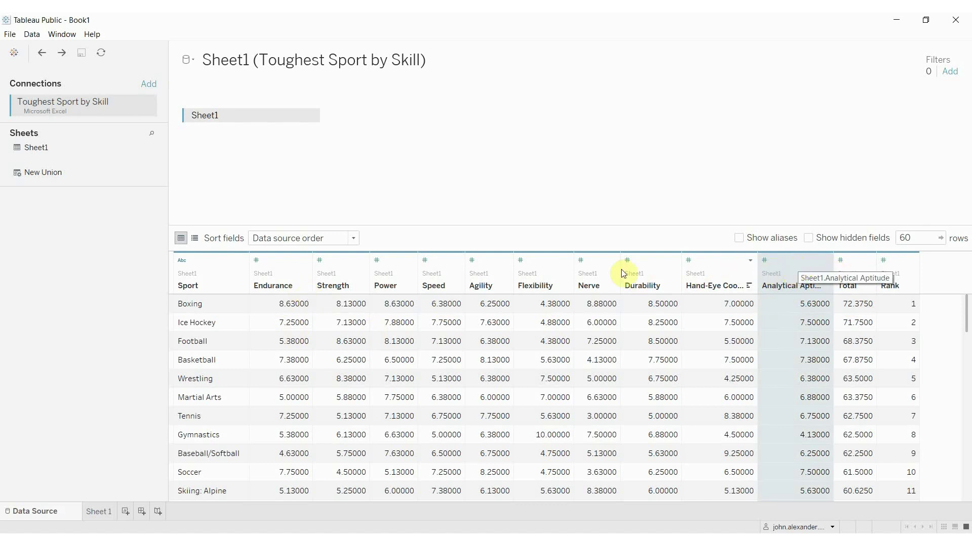
click(256, 261)
click(288, 265)
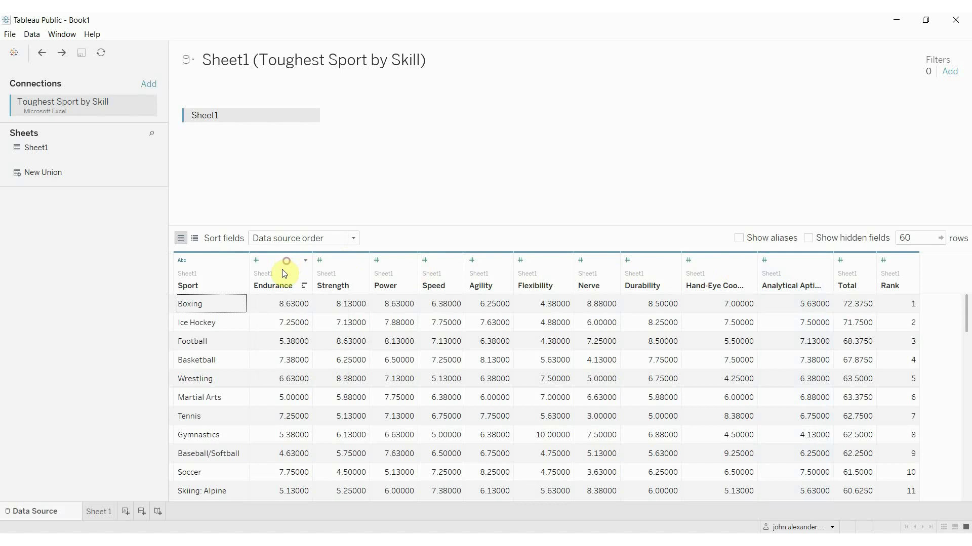
click(284, 267)
shift+click(803, 278)
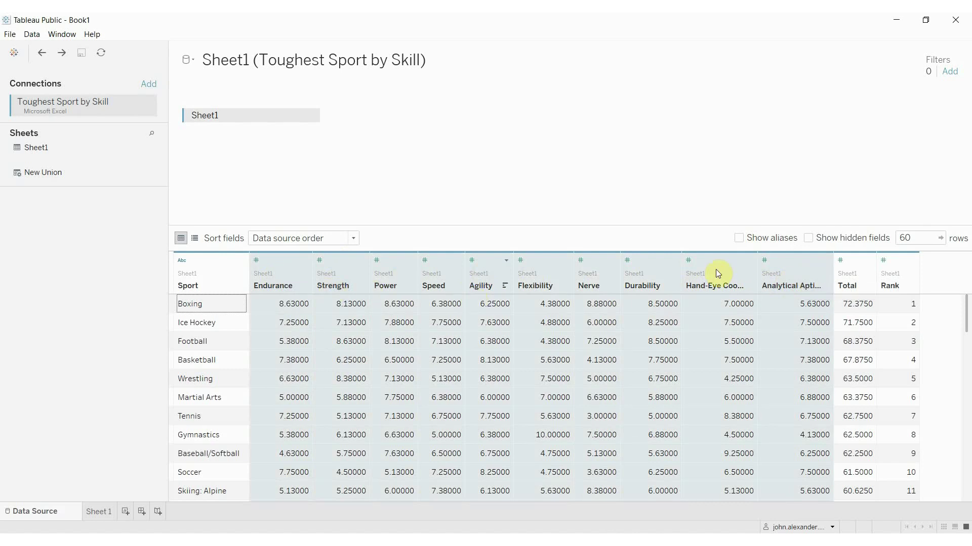
click(826, 260)
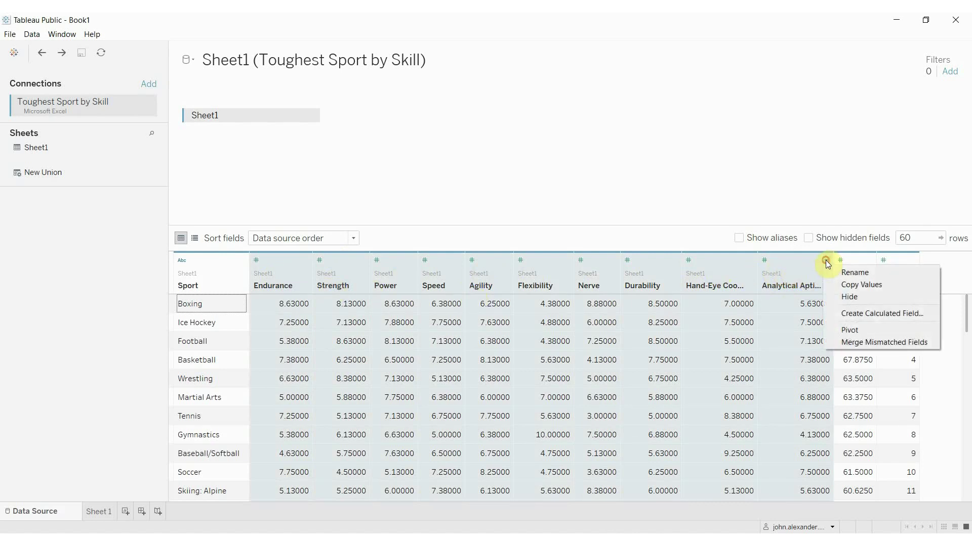
click(849, 331)
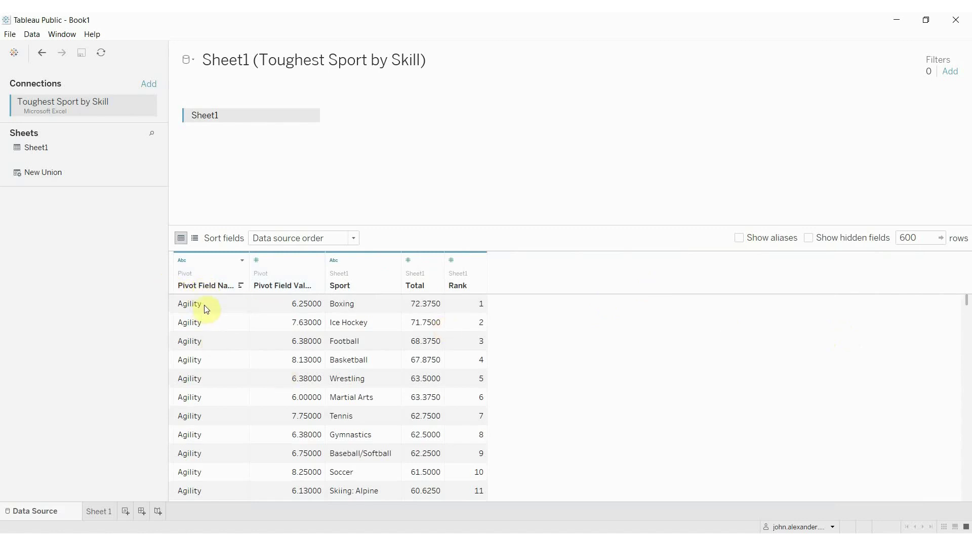
Step: Rename the Pivot Field Names column to 'Skill Category'
click(243, 260)
click(271, 274)
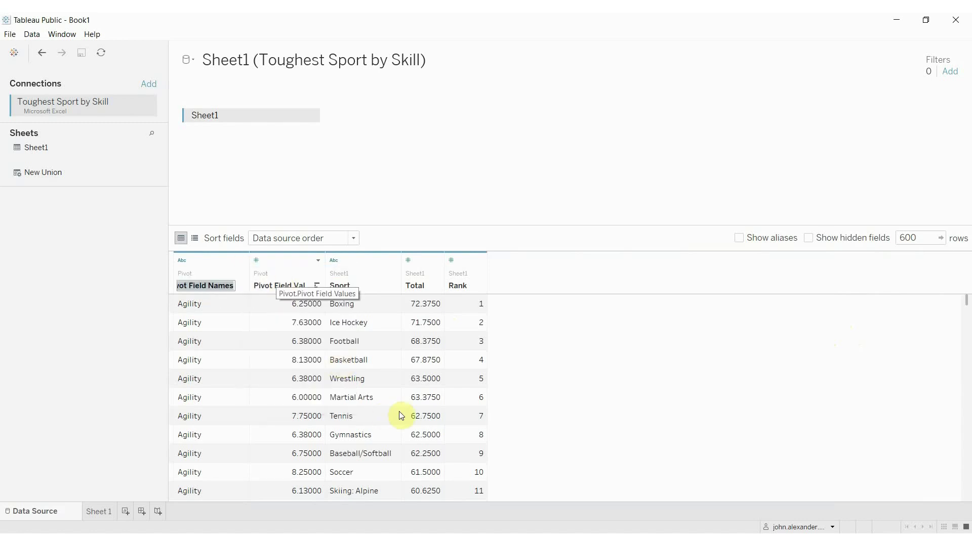
text(SKil)
key(BackSpace)
key(BackSpace)
key(BackSpace)
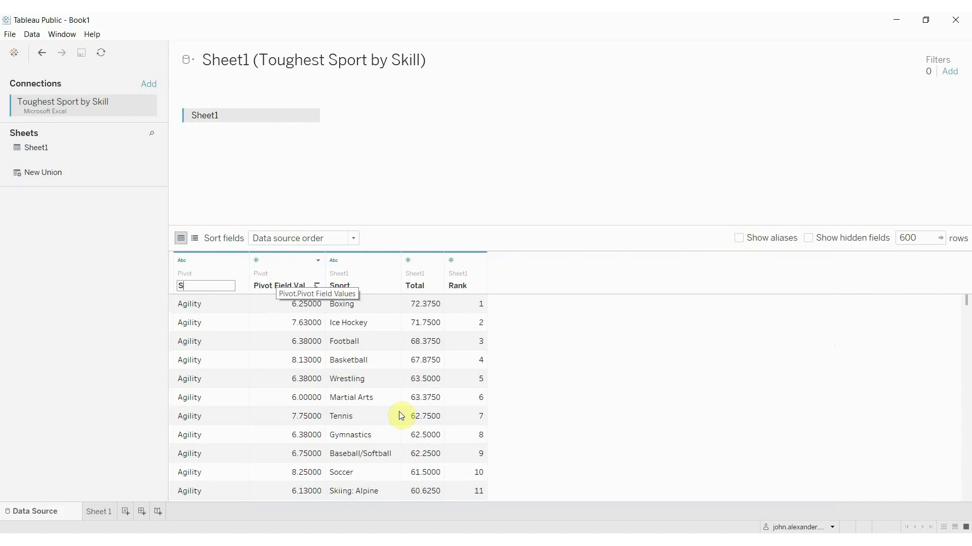
text(kill Category)
key(Return)
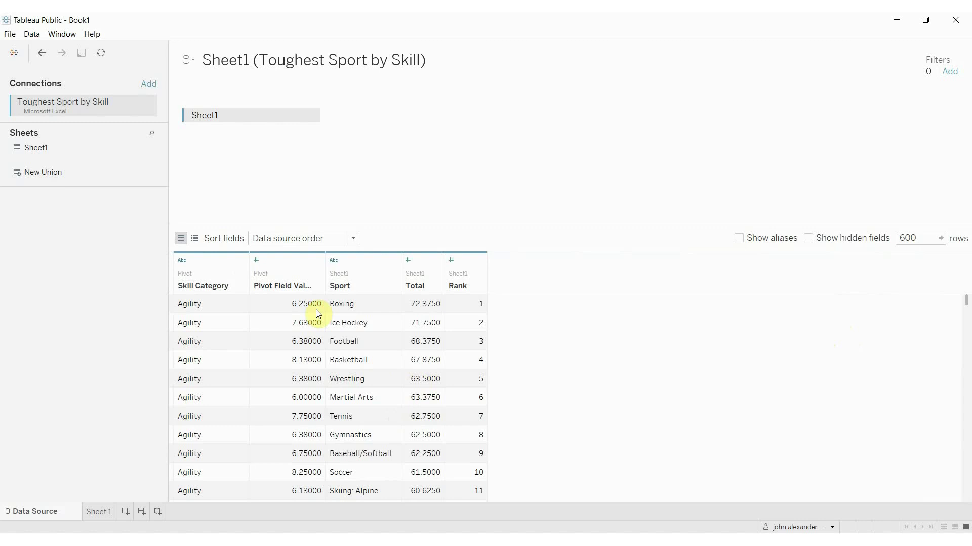
Step: Rename the Pivot Field Values column to 'Value'
click(304, 286)
click(317, 261)
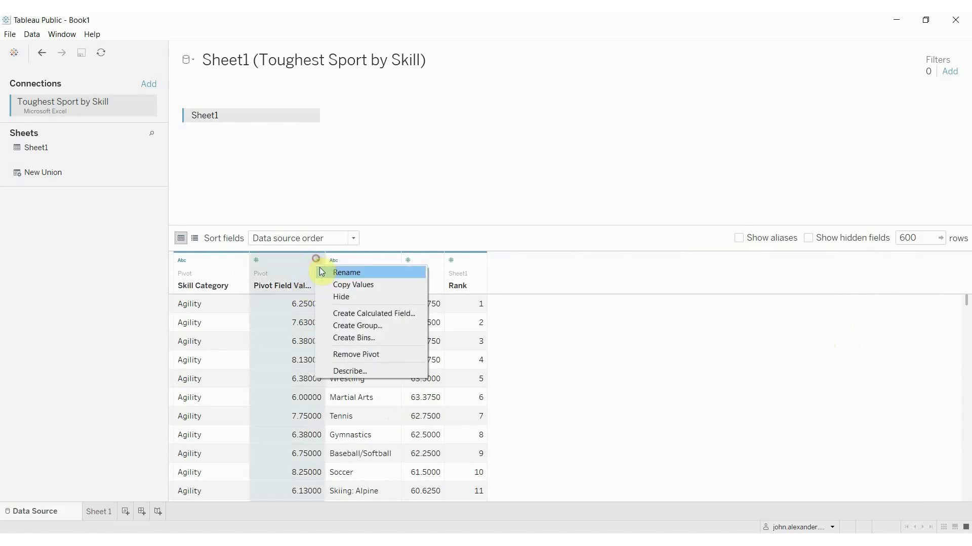
click(345, 271)
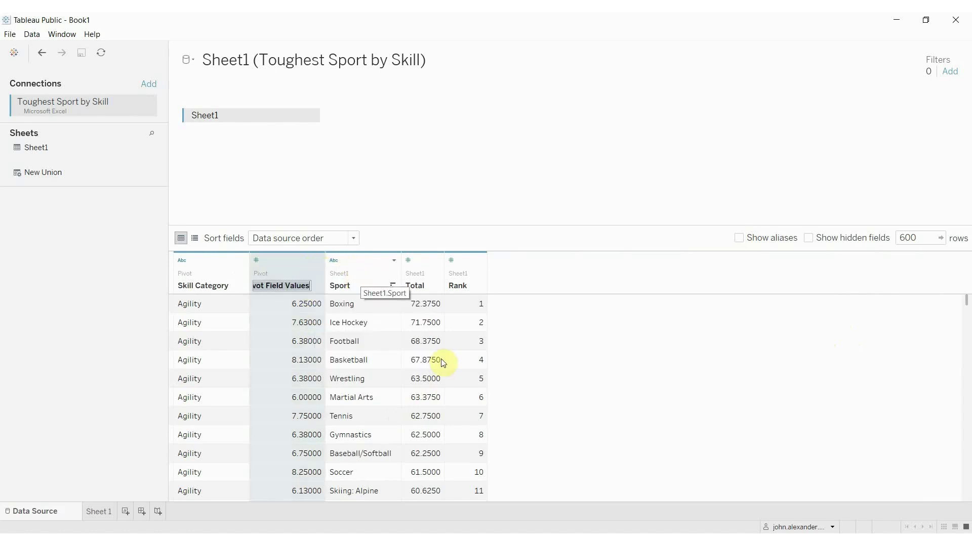
key(BackSpace)
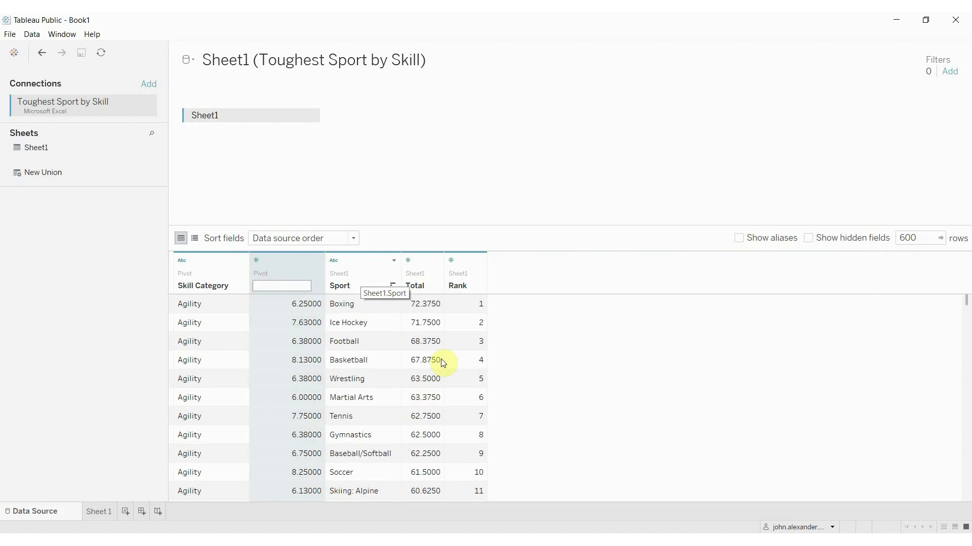
text(Value)
key(Return)
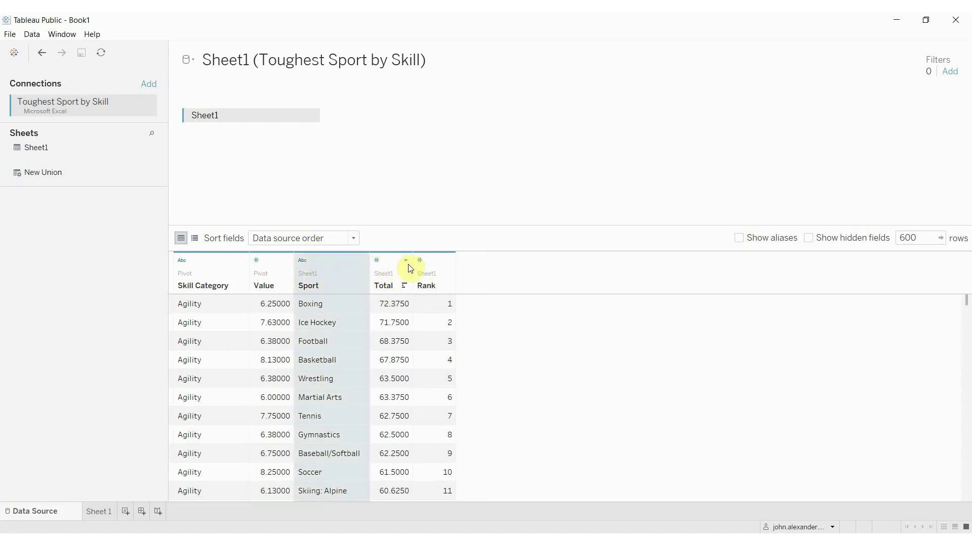
Step: Hide the Total and Rank columns, leaving Skill Category, Value and Sport visible
click(391, 262)
click(357, 281)
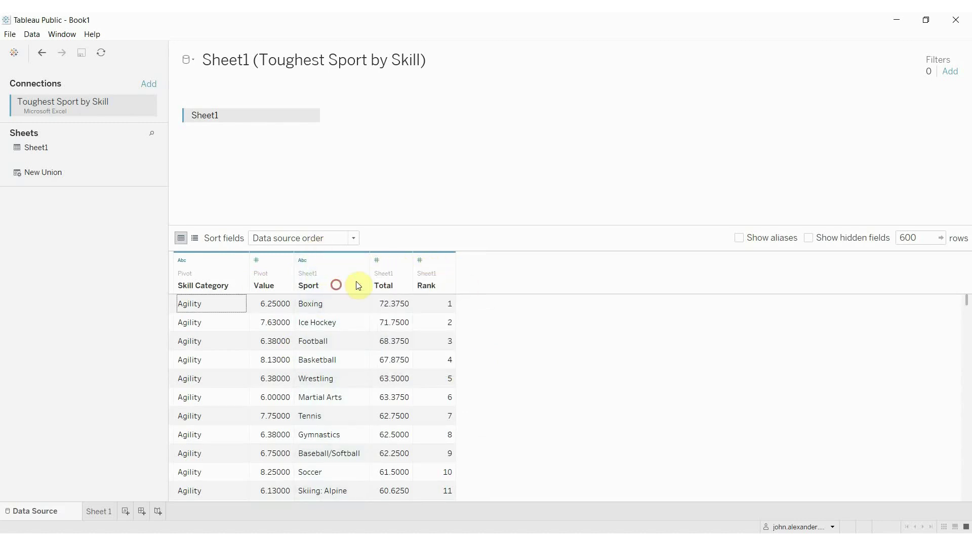
click(315, 271)
click(383, 274)
click(424, 272)
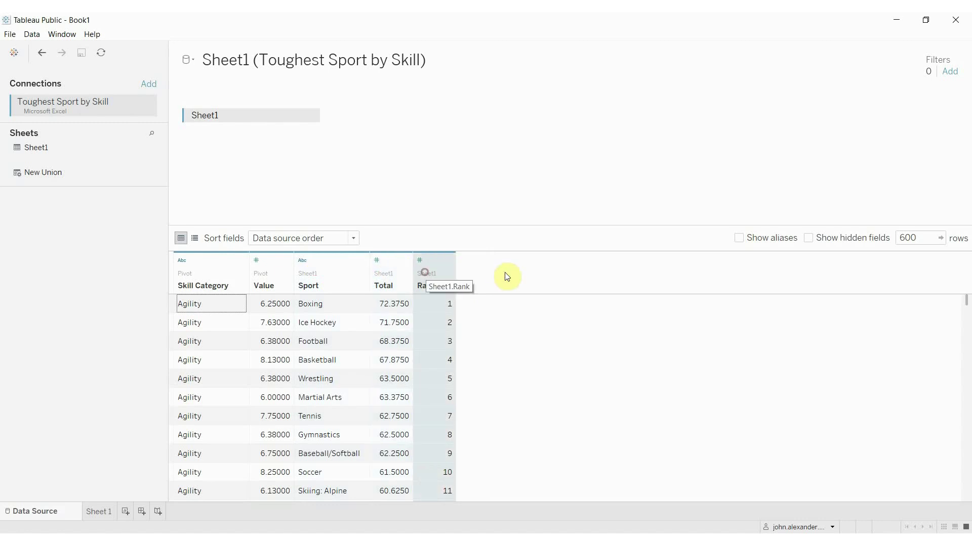
click(514, 276)
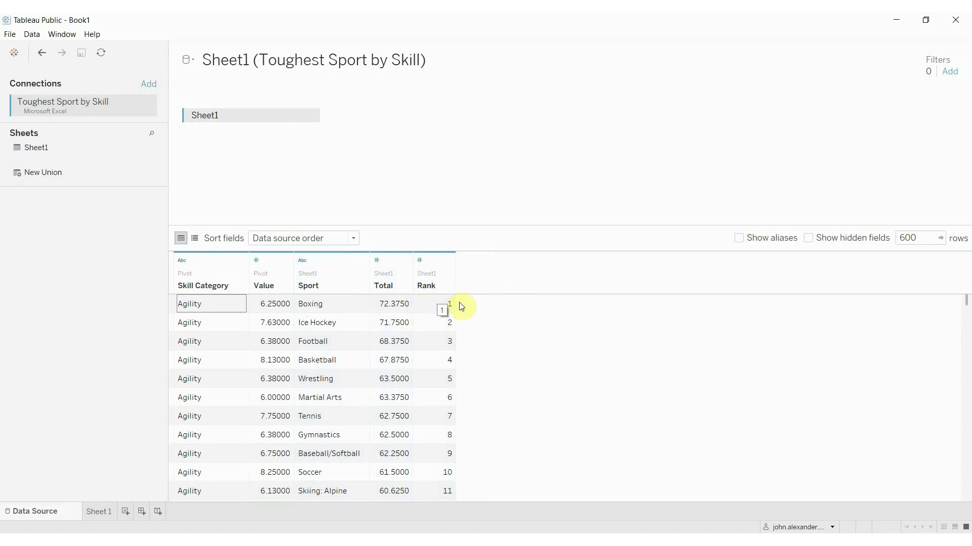
click(408, 260)
click(433, 297)
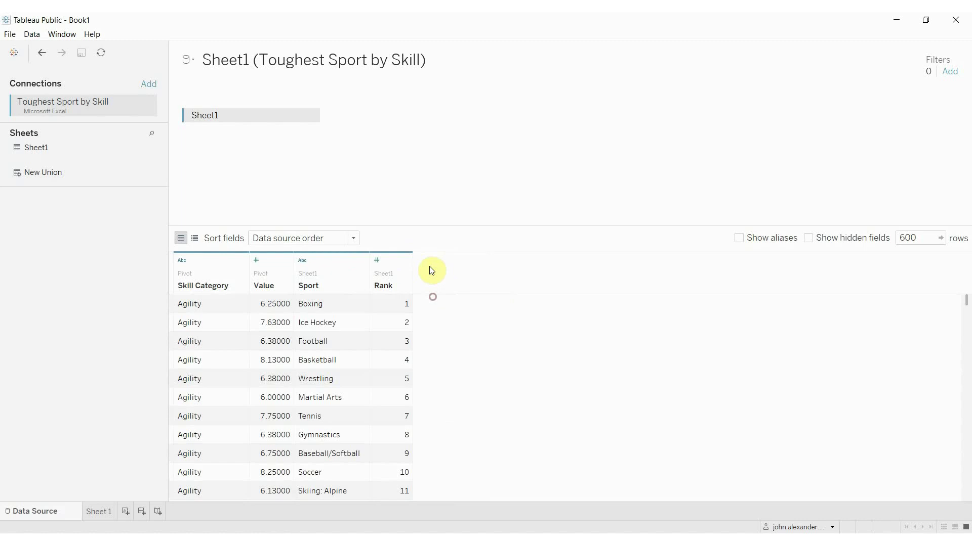
click(401, 266)
click(403, 263)
click(432, 297)
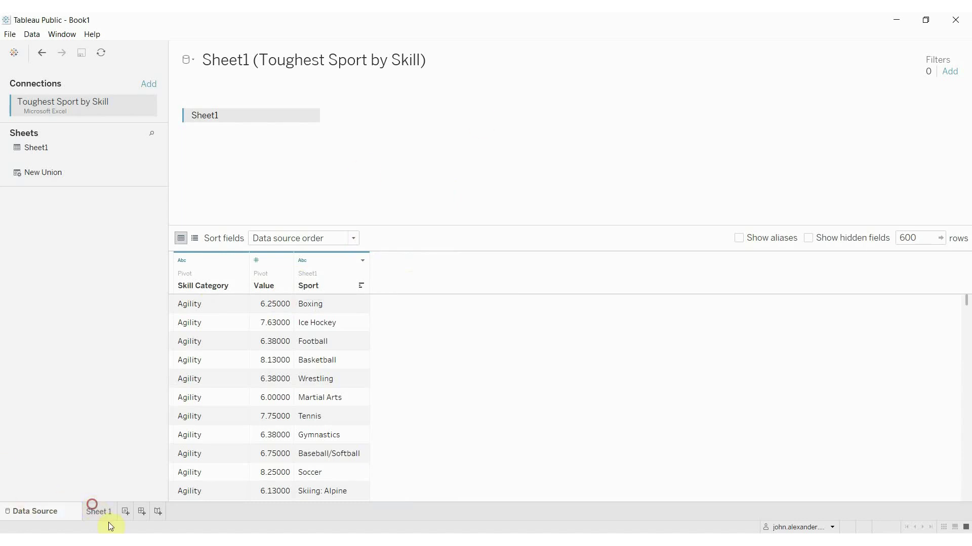
Step: On Sheet 1, put Sport and Skill Category on Rows with summed Value in the table
click(97, 512)
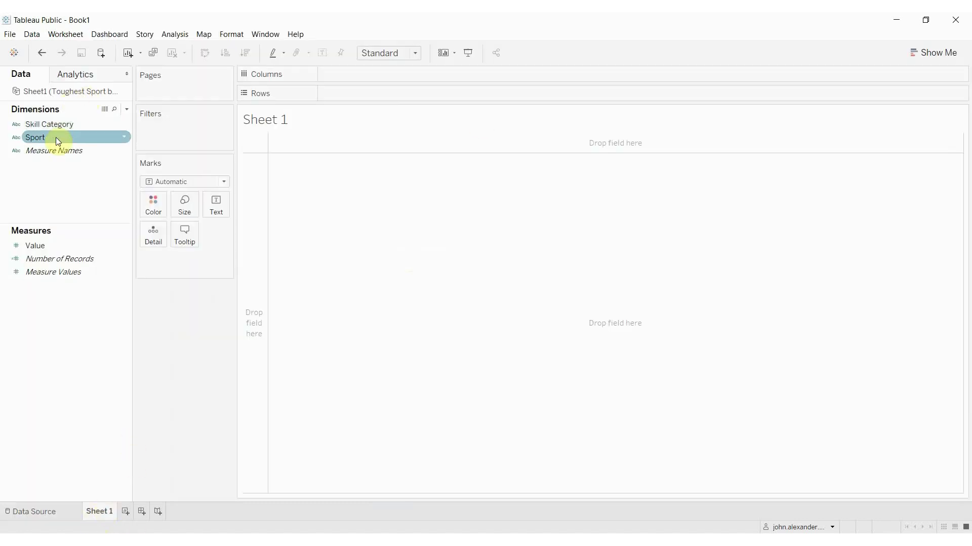
drag(57, 138, 354, 75)
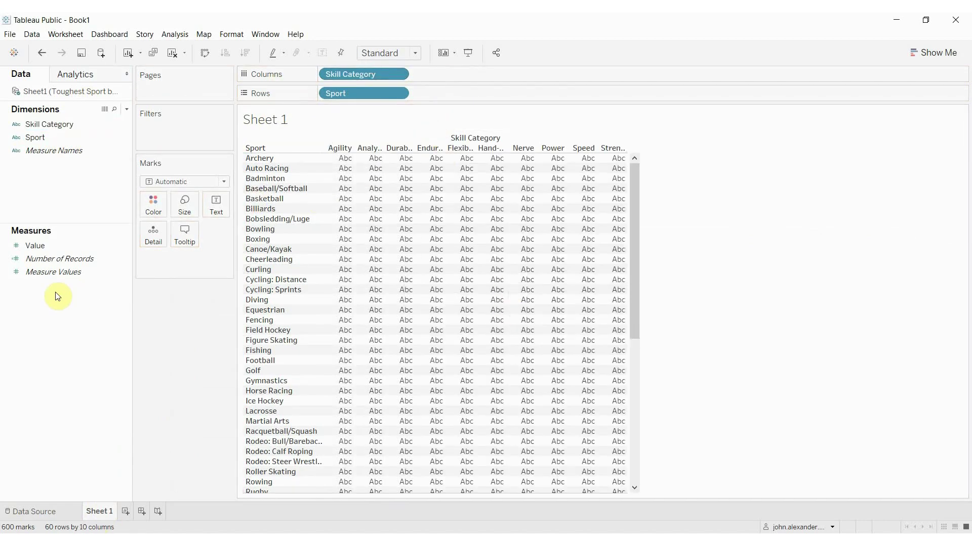
drag(35, 246, 354, 253)
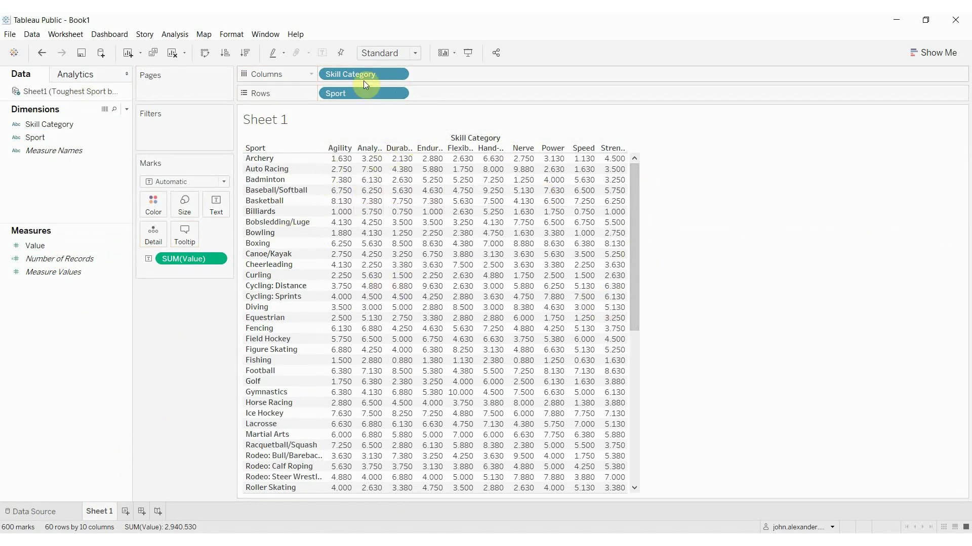
drag(366, 74, 451, 92)
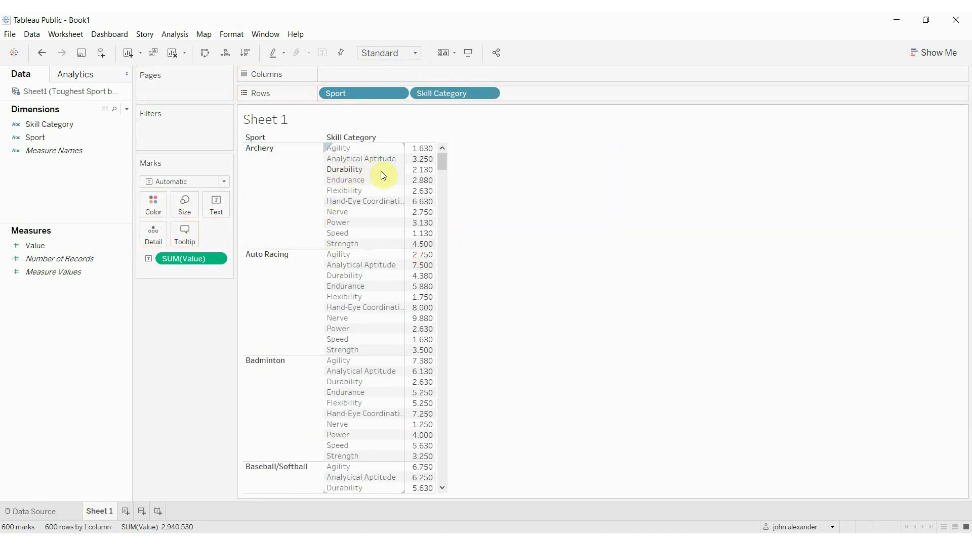
click(267, 155)
mouse_move(441, 162)
mouse_down()
mouse_move(442, 200)
mouse_move(449, 156)
mouse_up()
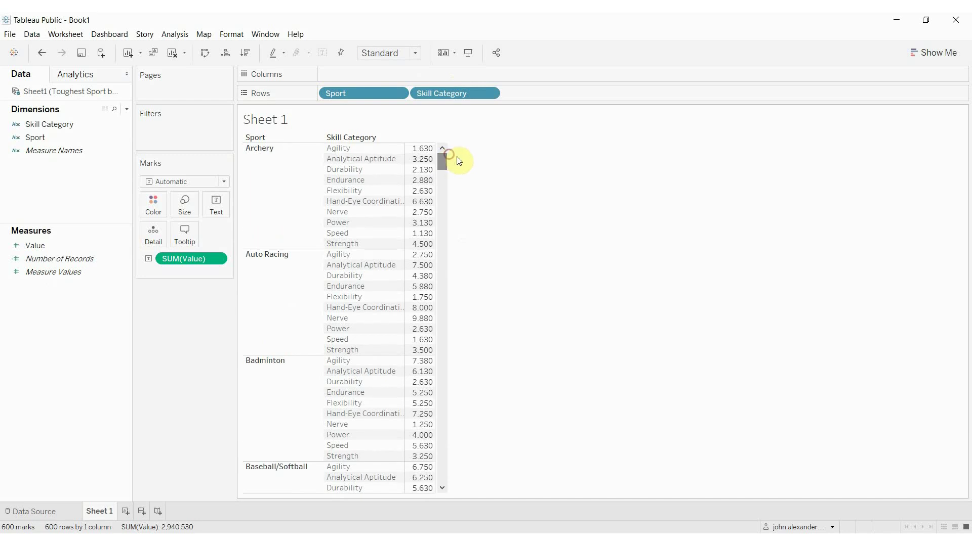
click(481, 169)
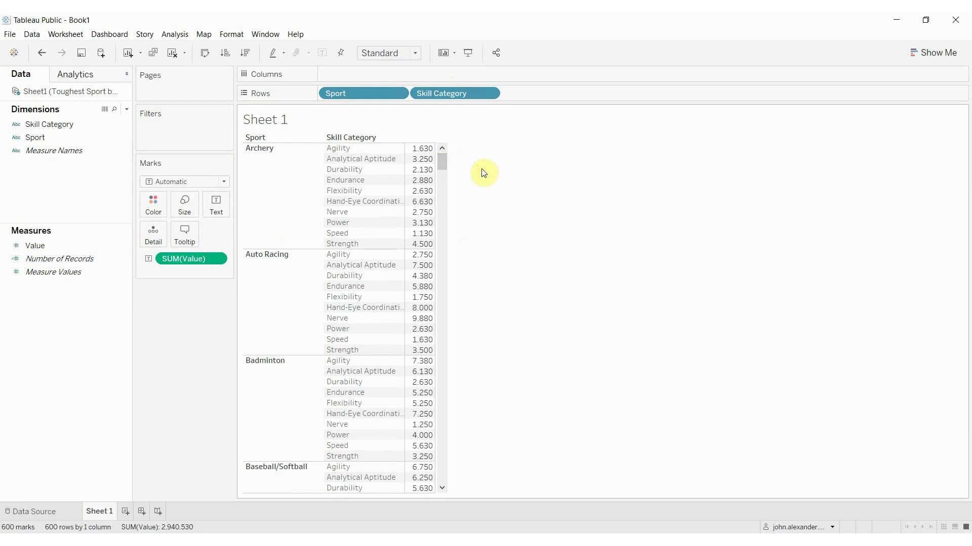